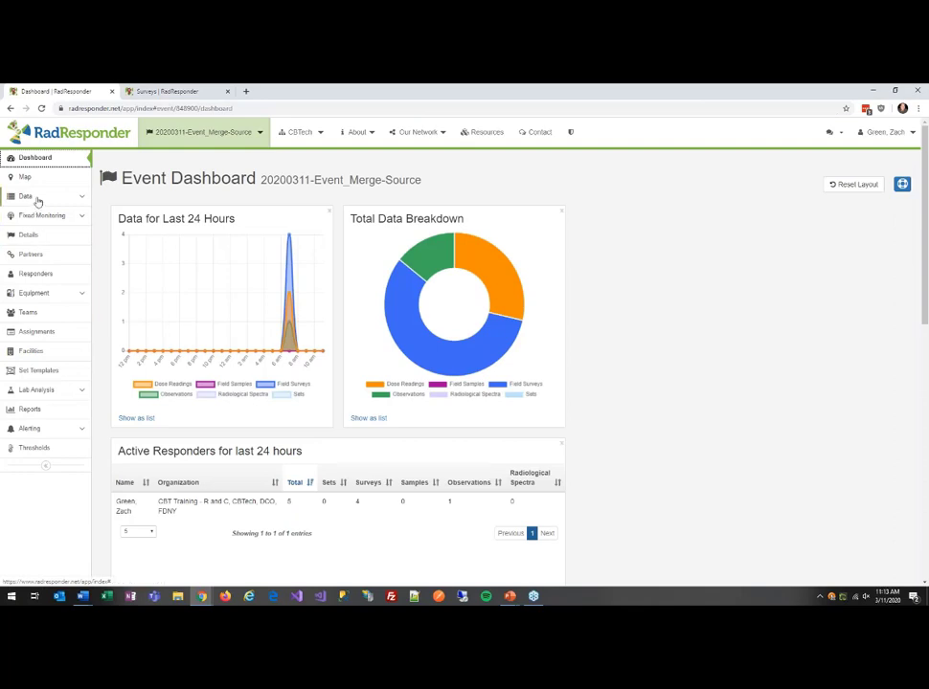
Review the source event's observations, facilities and data collection set templates, and return to its dashboard.
{"action": "left_click", "coordinate": [35, 197]}
{"action": "left_click", "coordinate": [38, 251]}
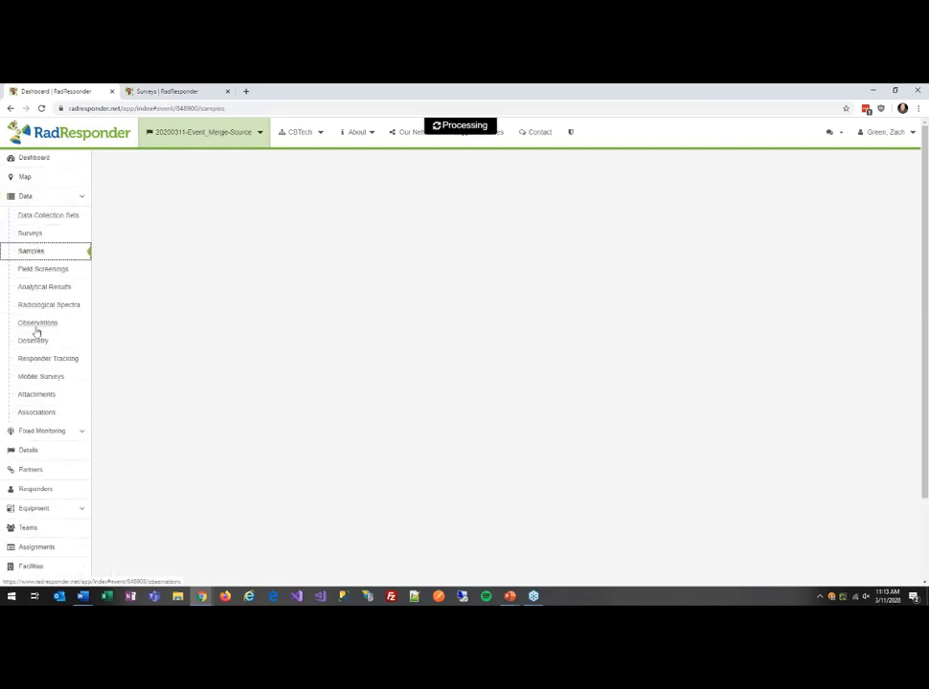
{"action": "left_click", "coordinate": [37, 325]}
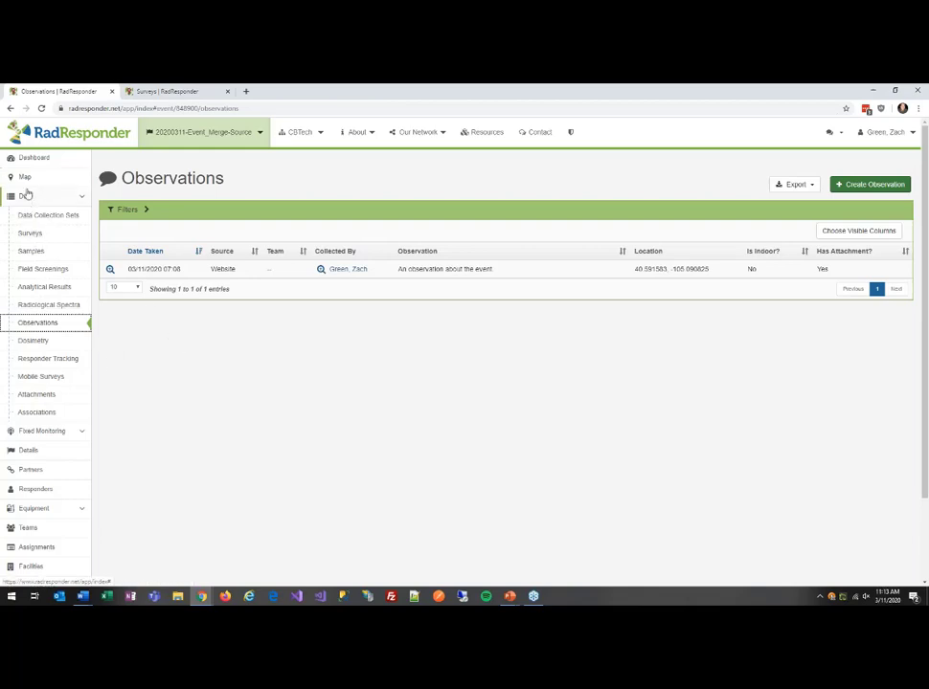
{"action": "scroll", "coordinate": [33, 431], "scroll_direction": "down", "scroll_amount": 2}
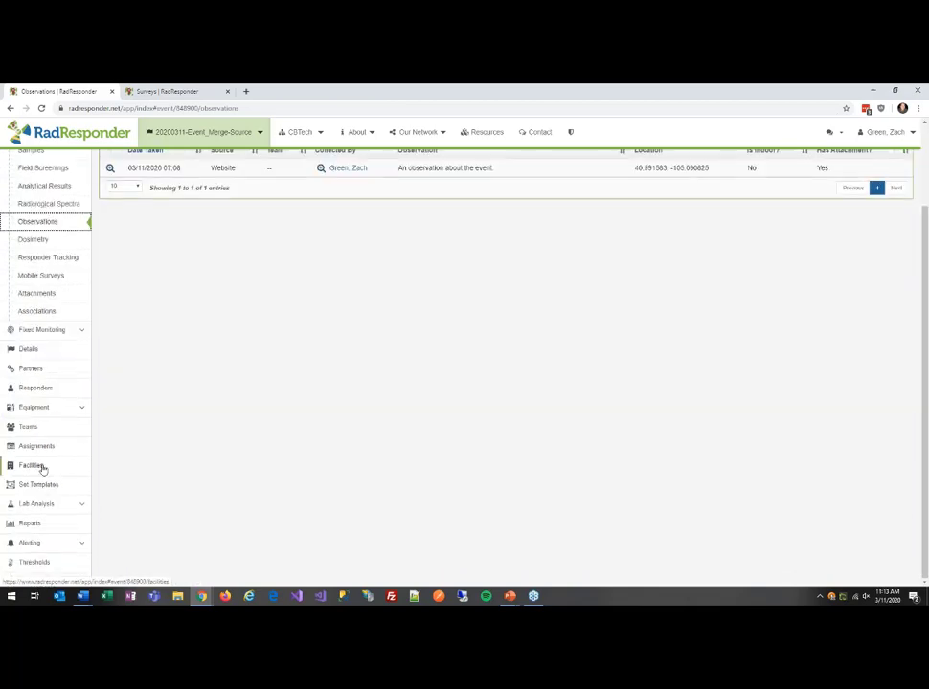
{"action": "left_click", "coordinate": [39, 468]}
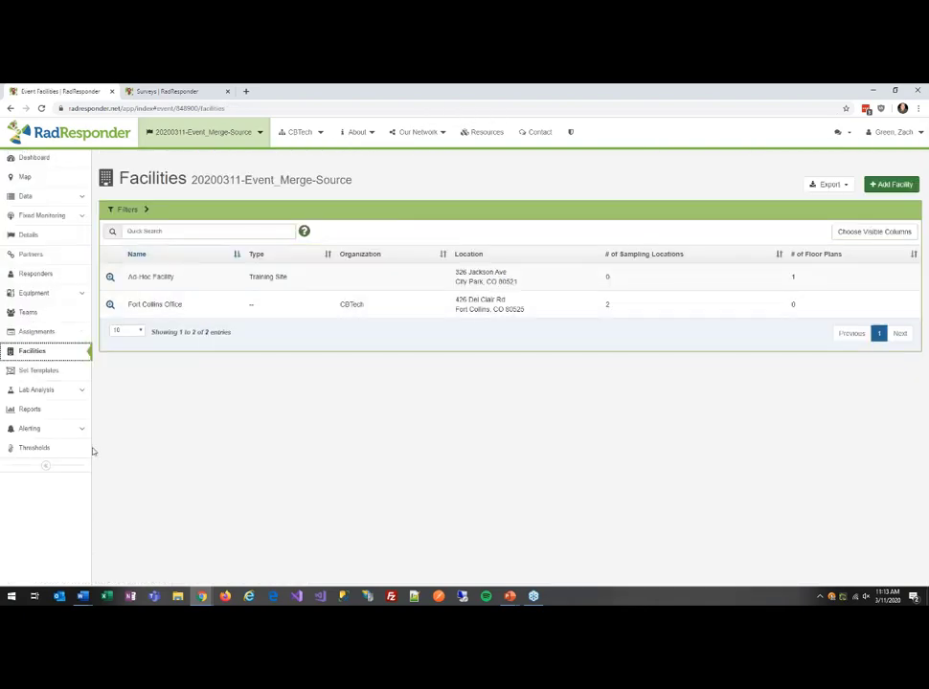
{"action": "left_click", "coordinate": [39, 373]}
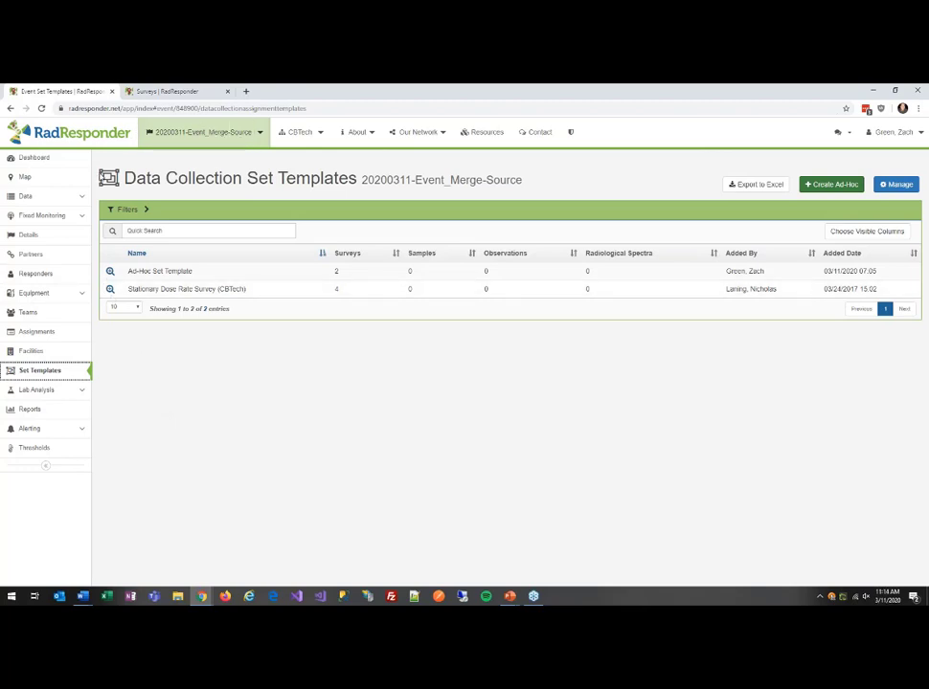
{"action": "left_click", "coordinate": [35, 160]}
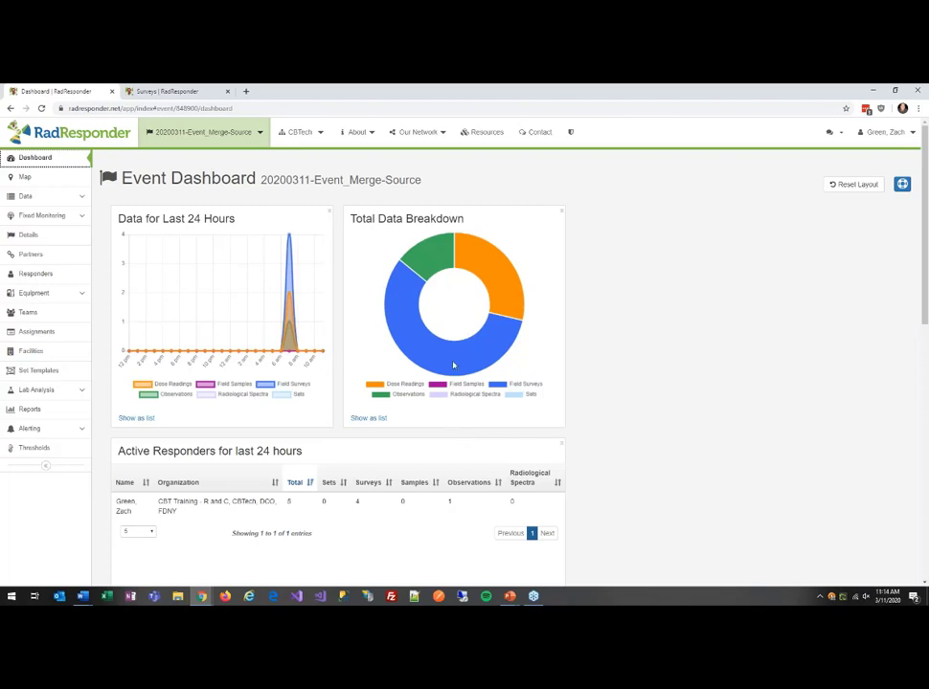
Check the destination event's surveys, observations, facilities and set templates against the source event.
{"action": "left_click", "coordinate": [182, 93]}
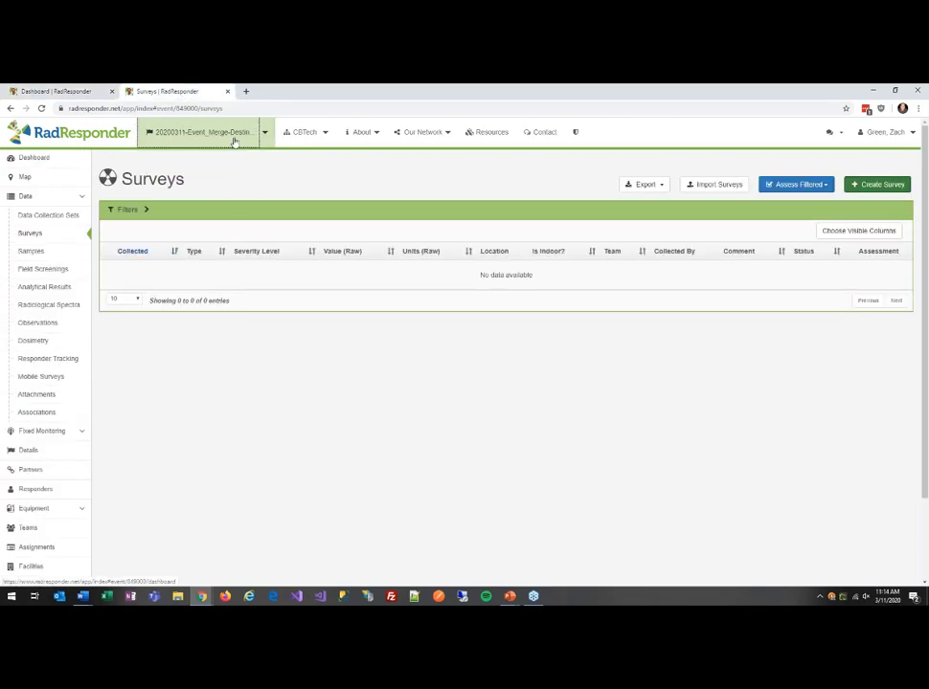
{"action": "left_click", "coordinate": [164, 135]}
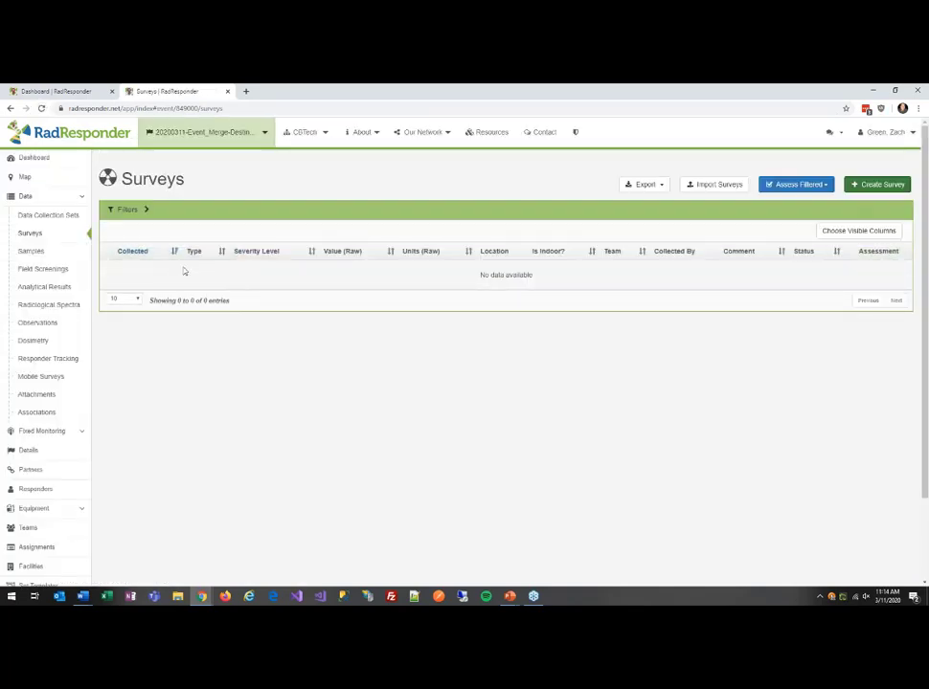
{"action": "left_click", "coordinate": [40, 324]}
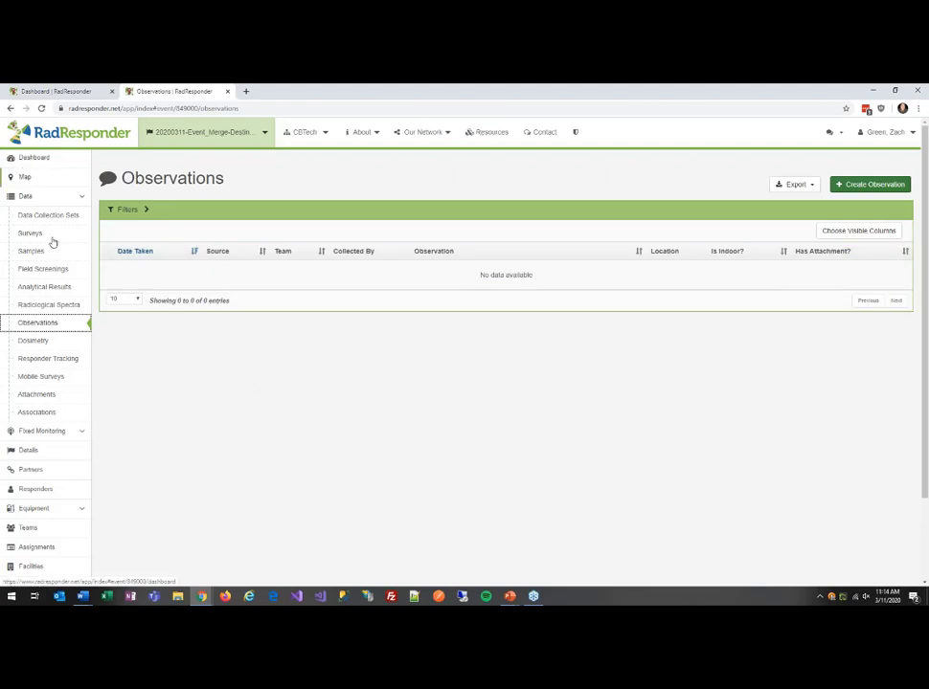
{"action": "scroll", "coordinate": [38, 498], "scroll_direction": "down", "scroll_amount": 1}
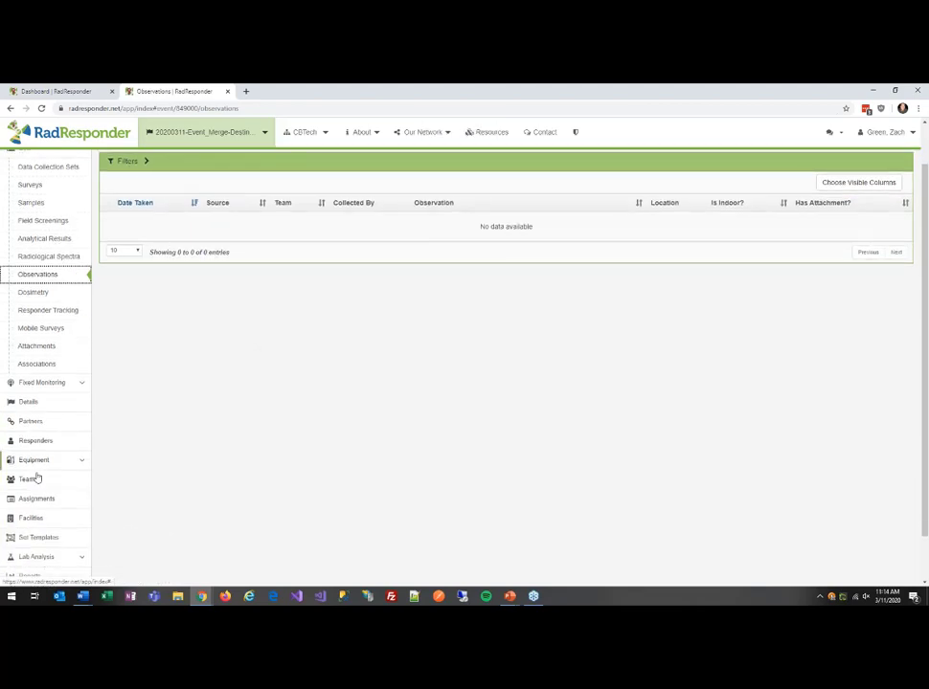
{"action": "left_click", "coordinate": [38, 519]}
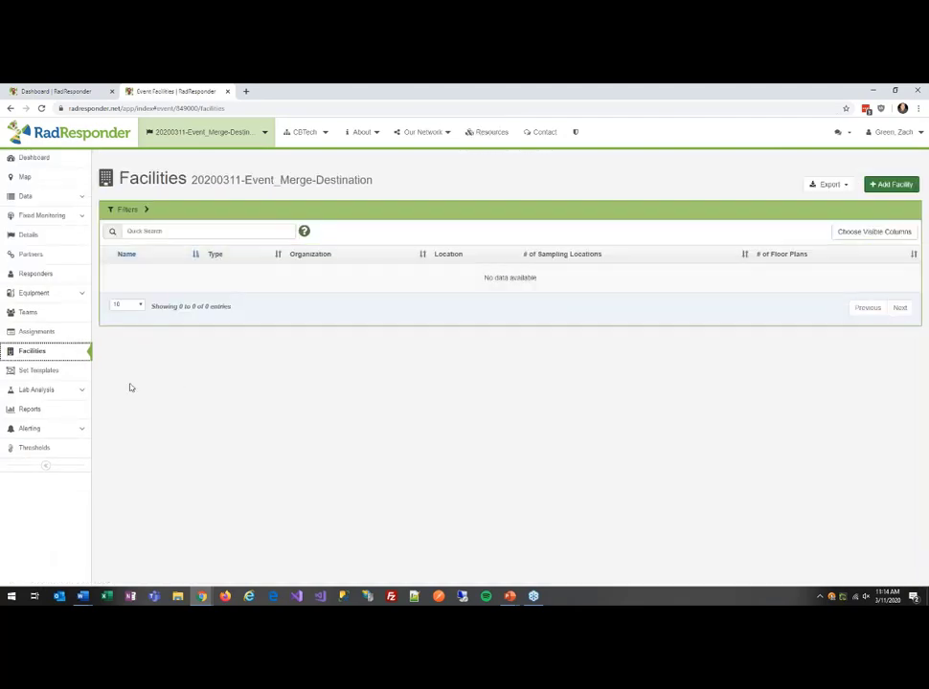
{"action": "left_click", "coordinate": [37, 371]}
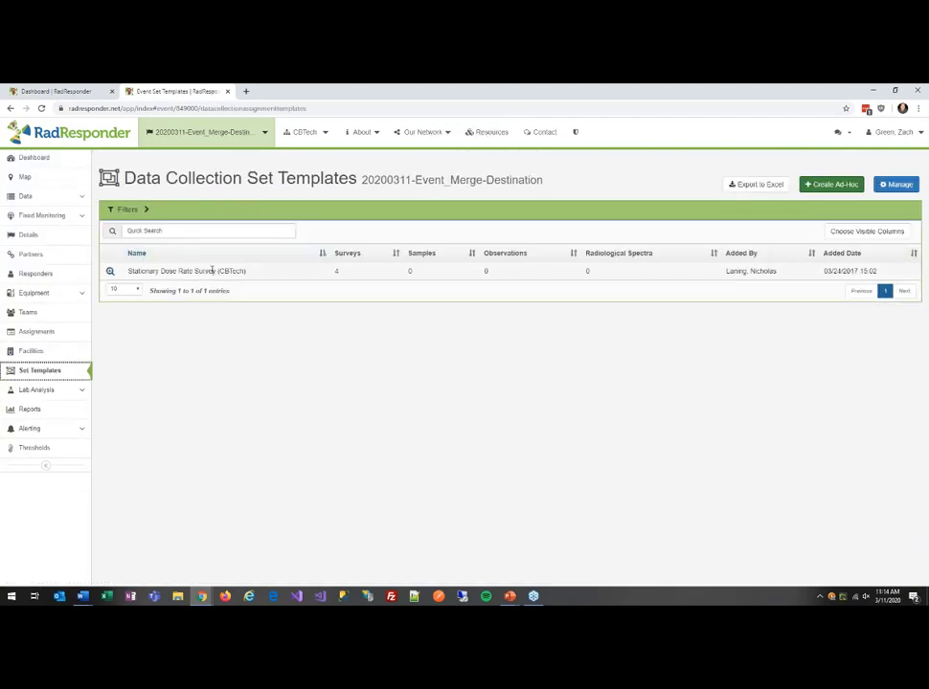
{"action": "left_click", "coordinate": [50, 90]}
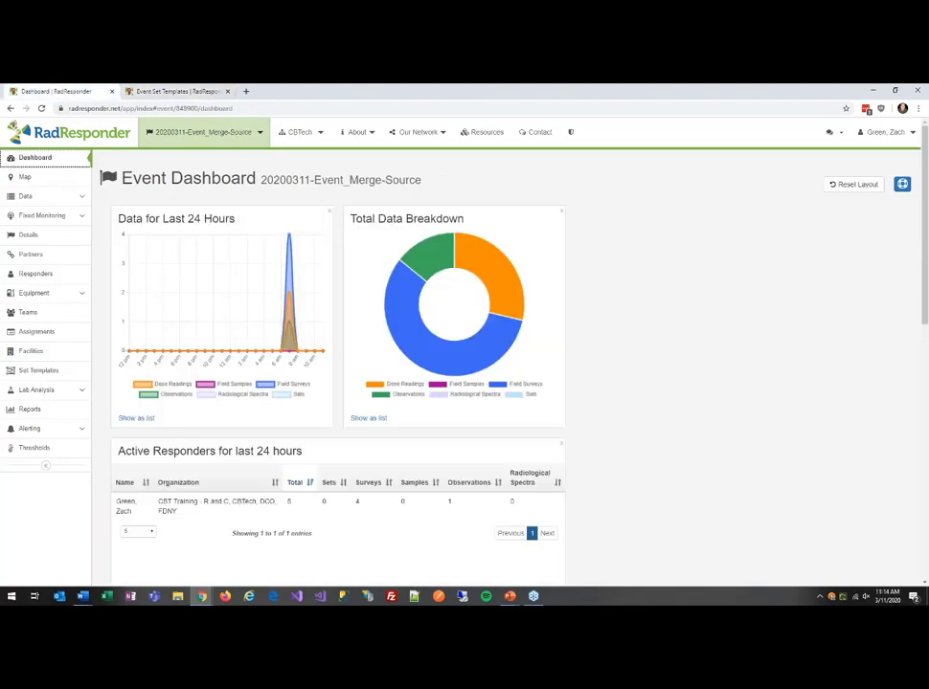
{"action": "left_click", "coordinate": [191, 91]}
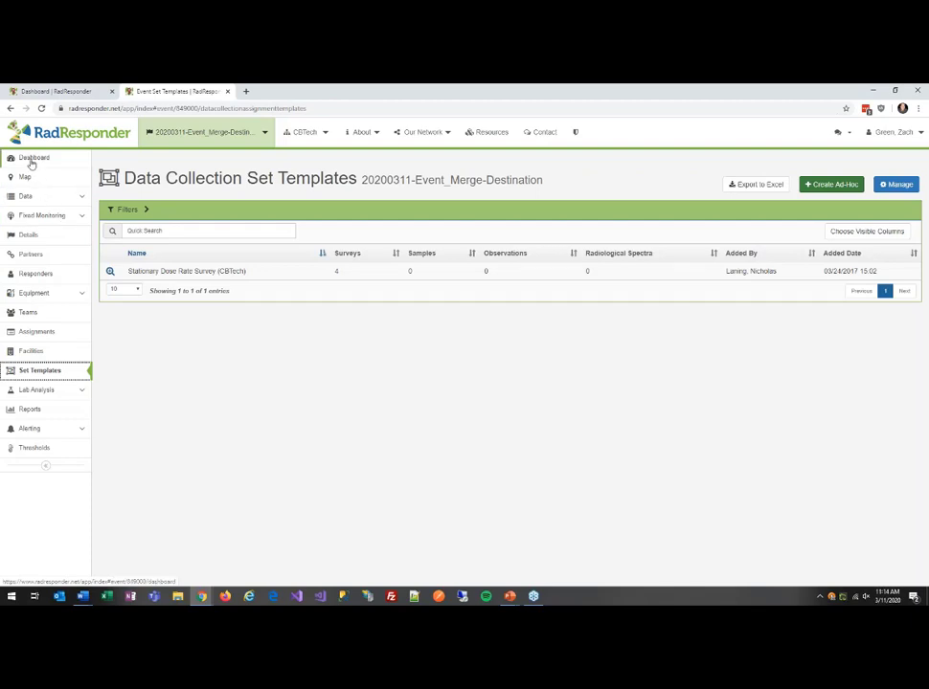
Start a new event merge request from the Merge Associations in the destination event's details.
{"action": "left_click", "coordinate": [31, 237]}
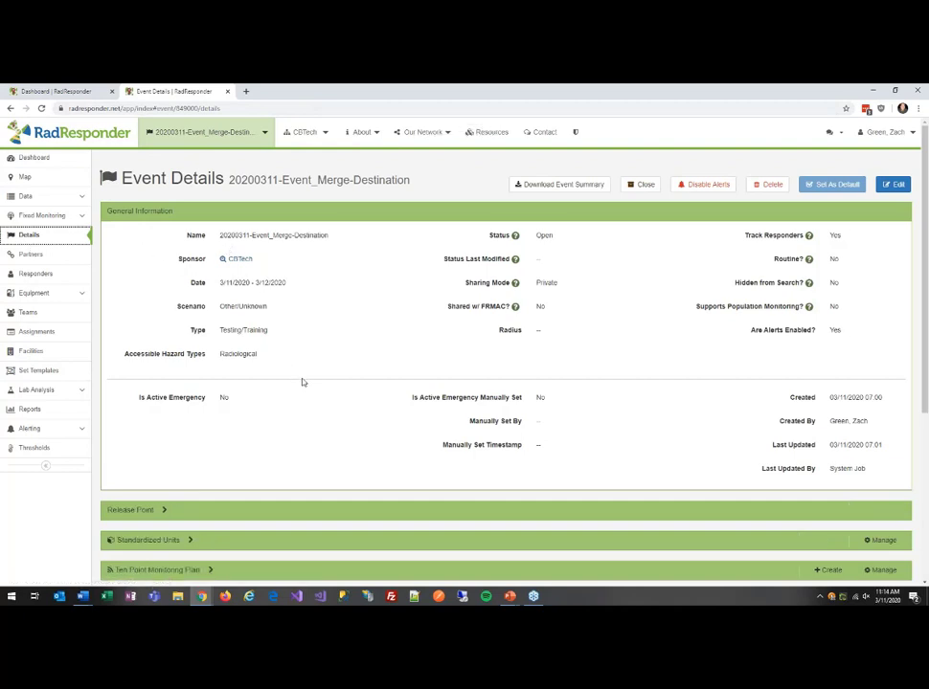
{"action": "scroll", "coordinate": [297, 387], "scroll_direction": "down", "scroll_amount": 4}
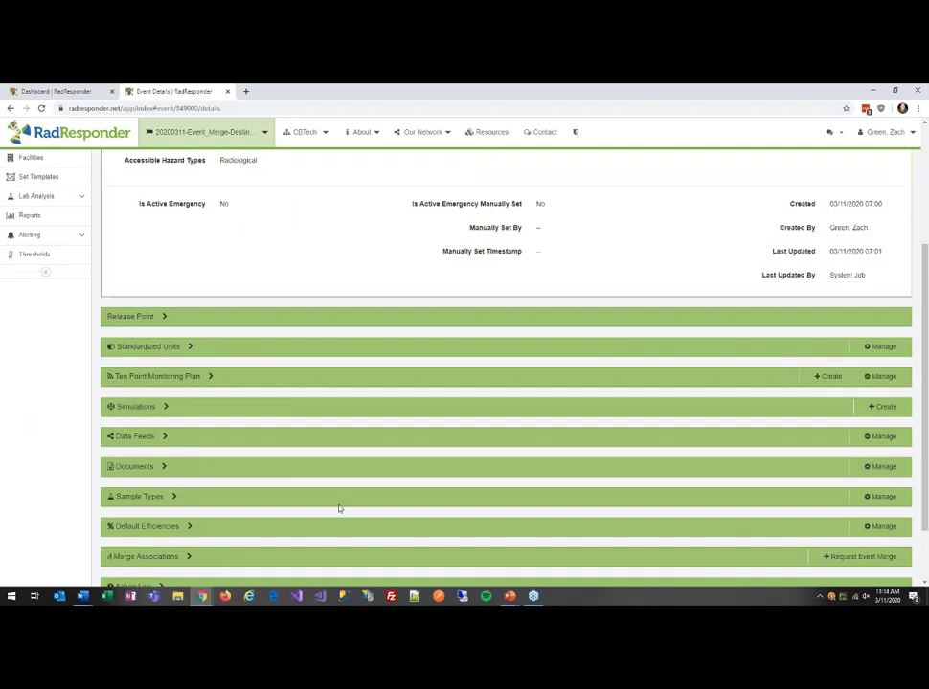
{"action": "scroll", "coordinate": [148, 513], "scroll_direction": "down", "scroll_amount": 1}
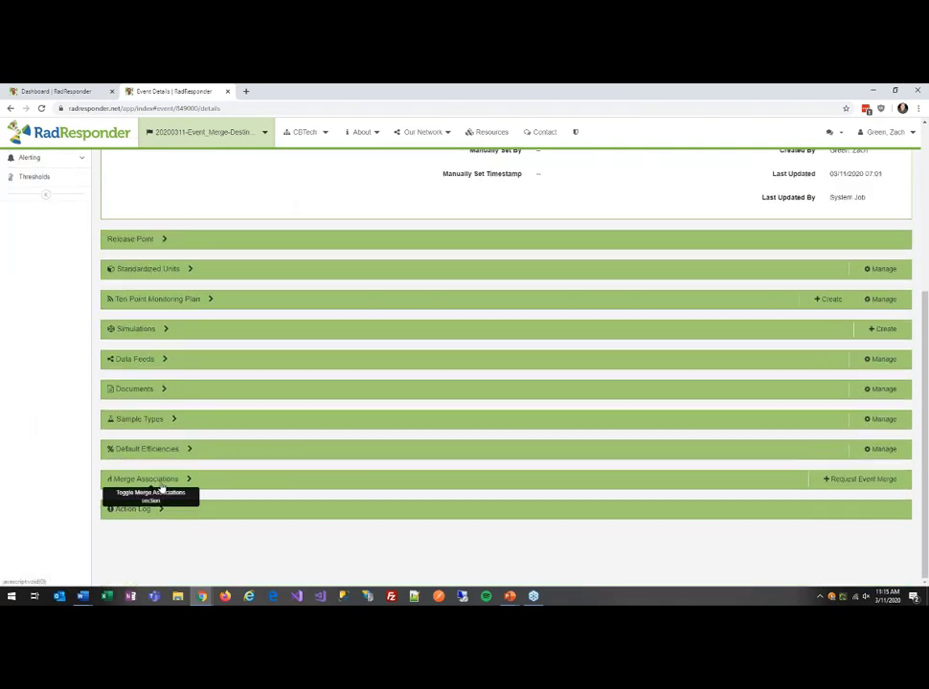
{"action": "left_click", "coordinate": [166, 482]}
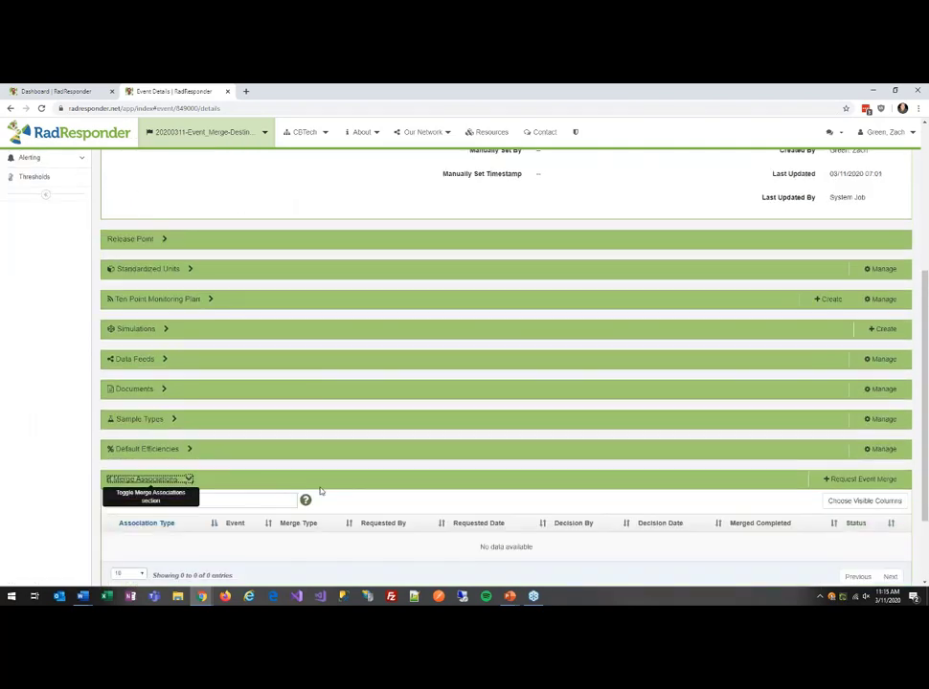
{"action": "scroll", "coordinate": [319, 494], "scroll_direction": "down", "scroll_amount": 1}
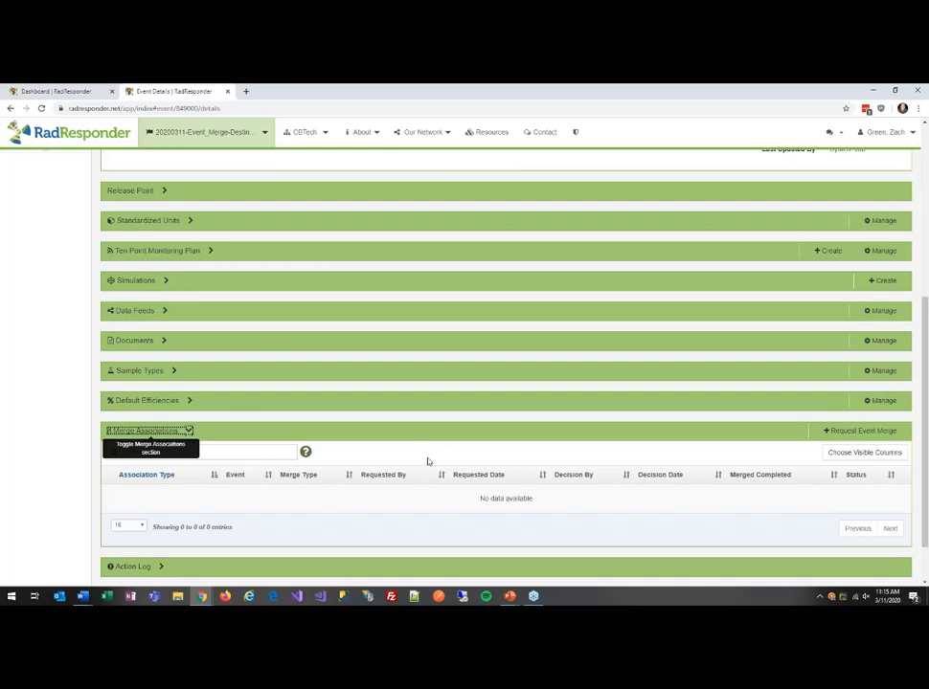
{"action": "left_click", "coordinate": [843, 433]}
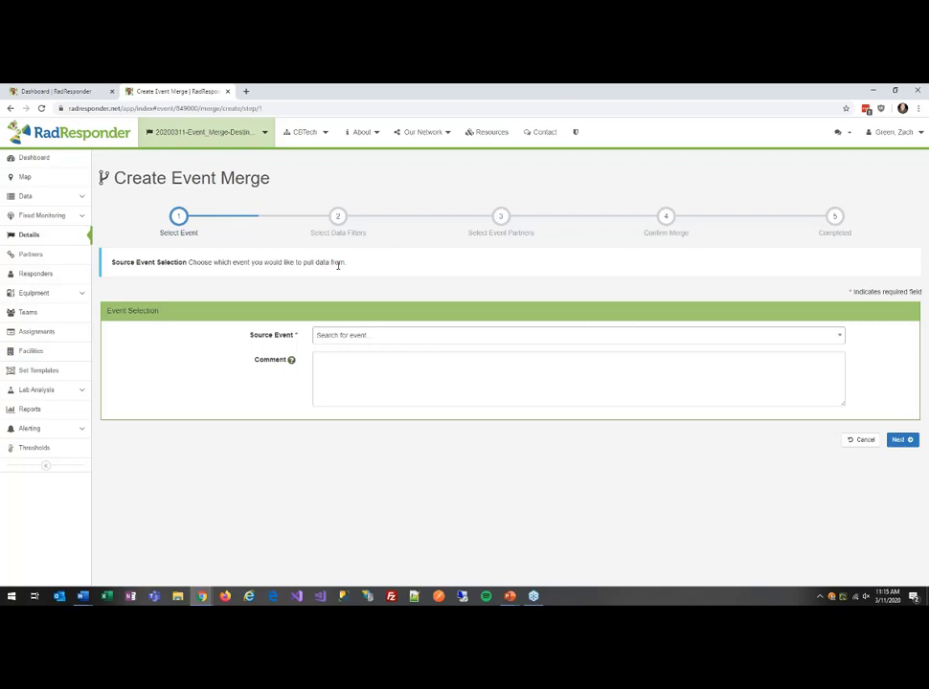
Choose 20200311-Event_Merge-Source as the source event, searching with 202003, and continue to the data filters.
{"action": "left_click", "coordinate": [353, 336]}
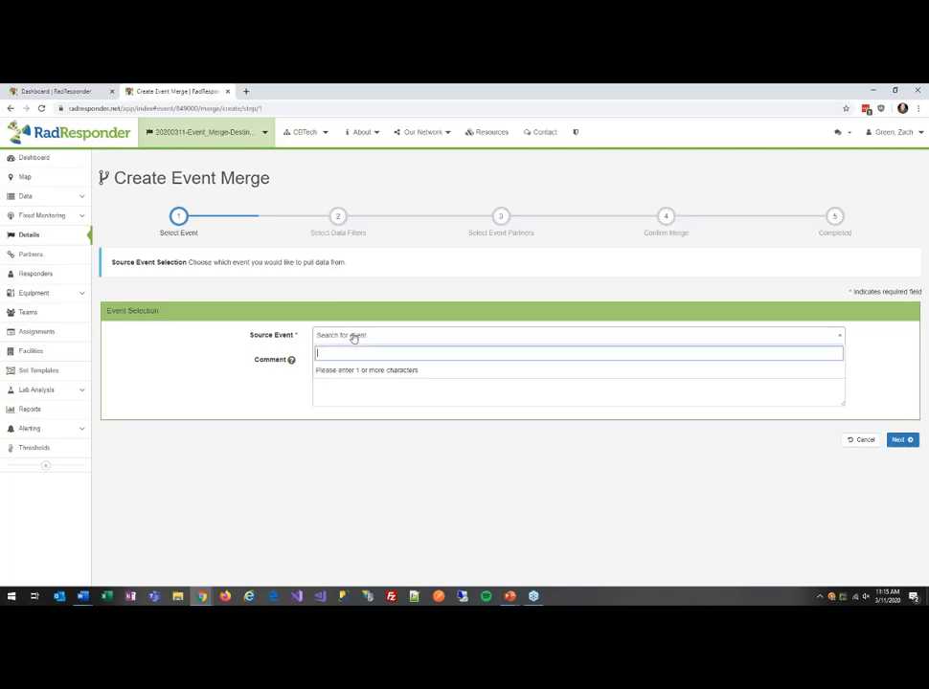
{"action": "type", "text": "202003"}
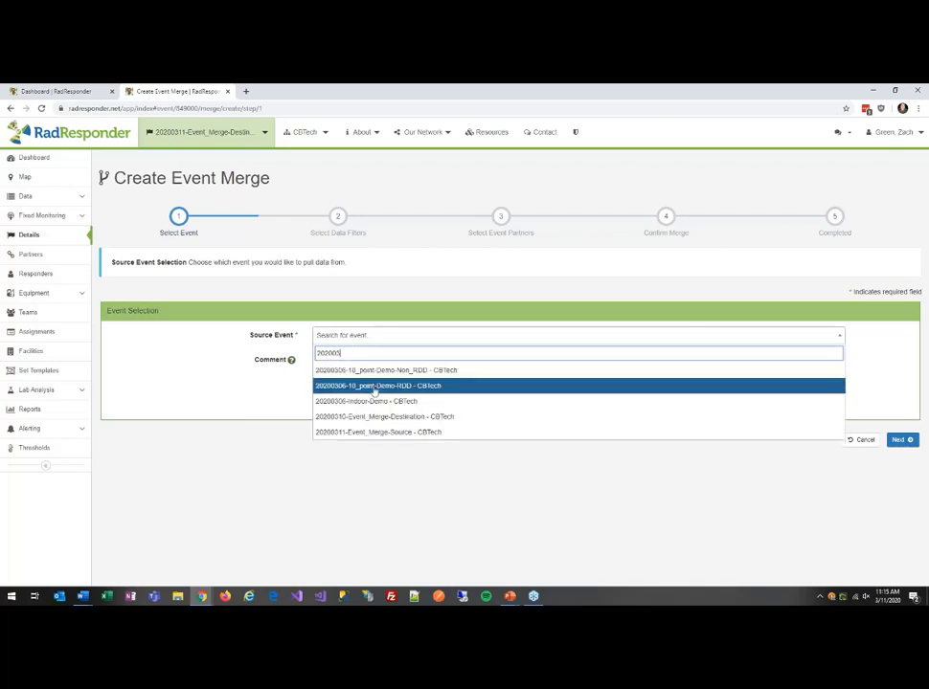
{"action": "left_click", "coordinate": [363, 436]}
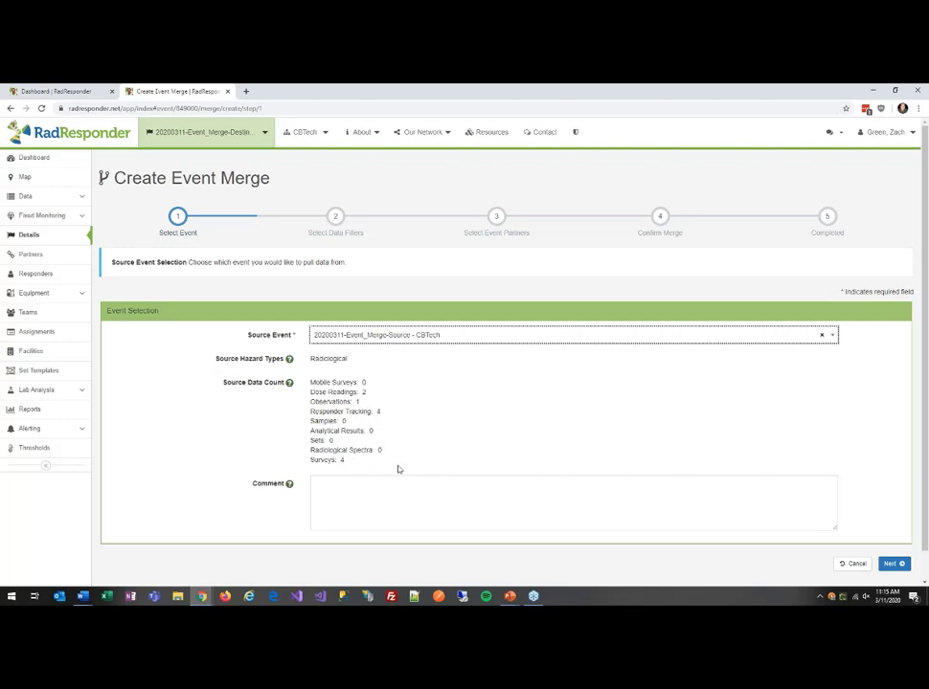
{"action": "left_click", "coordinate": [894, 564]}
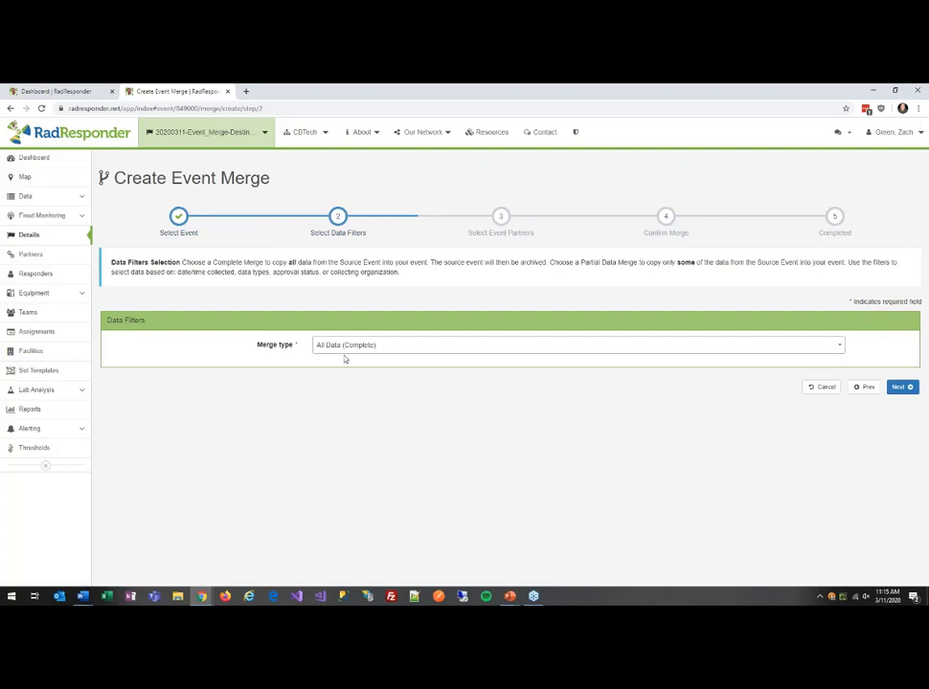
Try the Partial Data (Partial) merge type and examine its date, data type, approval and organization filters.
{"action": "left_click", "coordinate": [351, 347]}
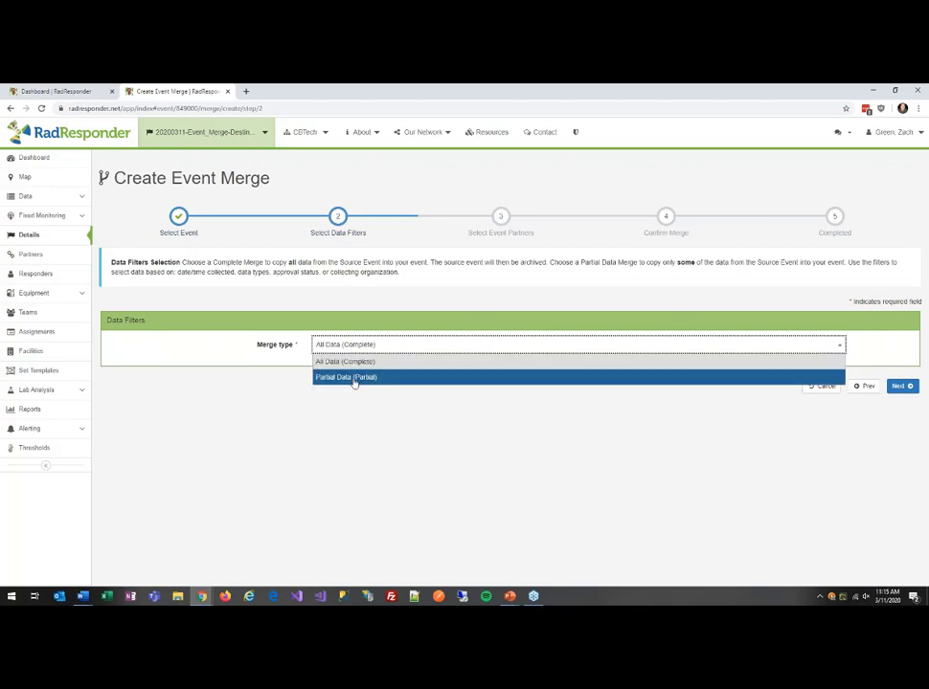
{"action": "left_click", "coordinate": [354, 379]}
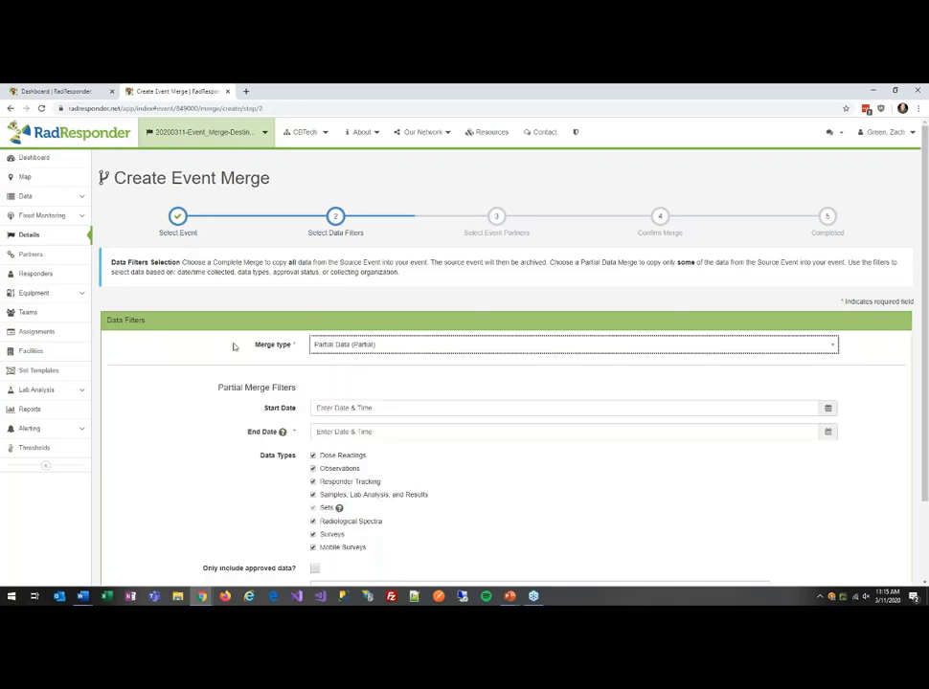
{"action": "scroll", "coordinate": [278, 373], "scroll_direction": "down", "scroll_amount": 1}
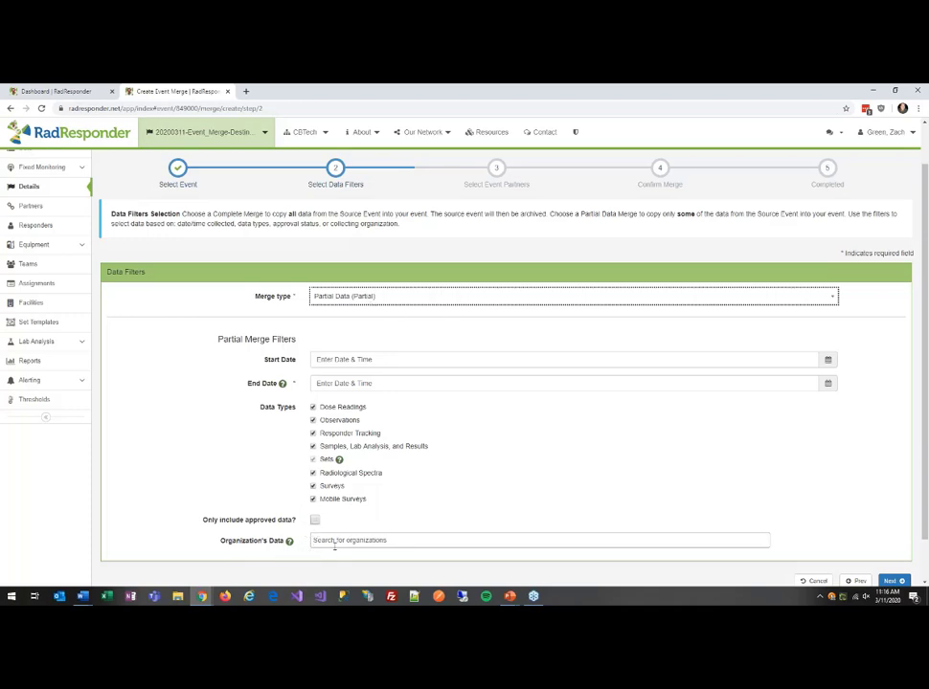
Set the merge type to All Data (Complete) and continue to the event partner selection.
{"action": "left_click", "coordinate": [346, 299]}
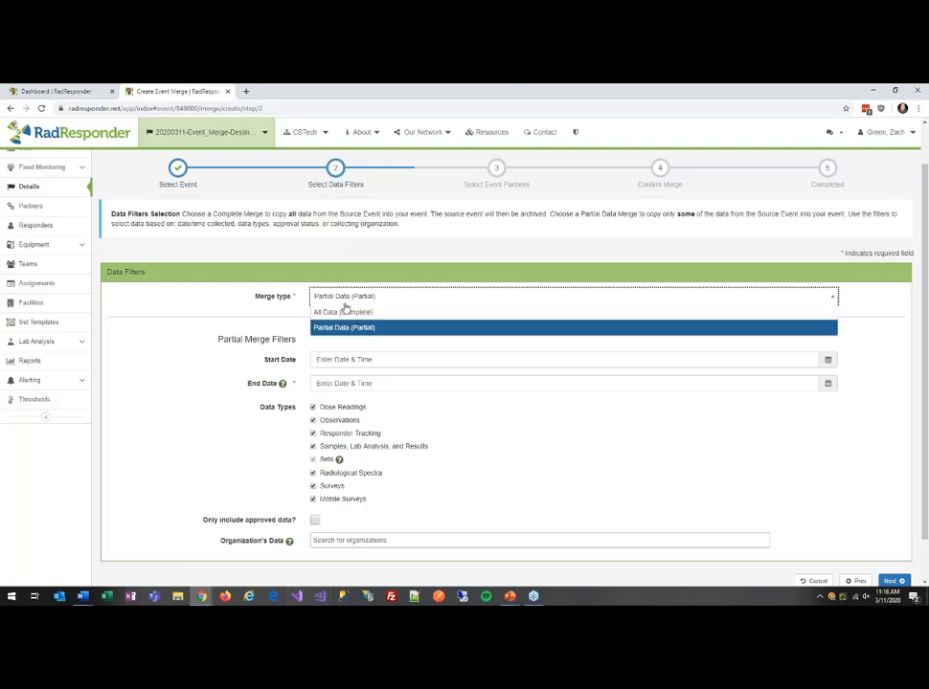
{"action": "left_click", "coordinate": [344, 313]}
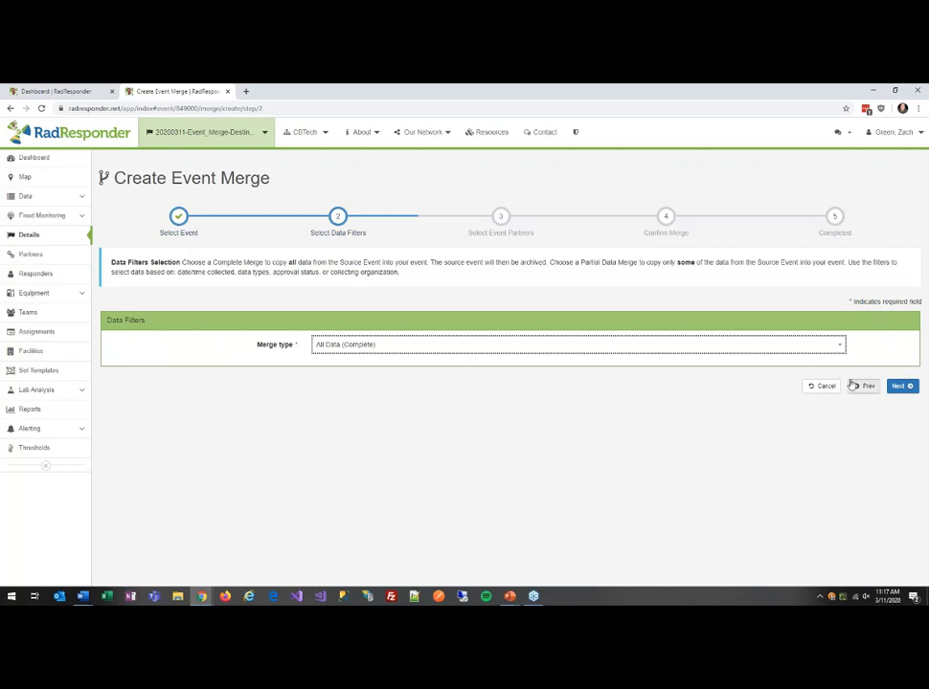
{"action": "left_click", "coordinate": [907, 386]}
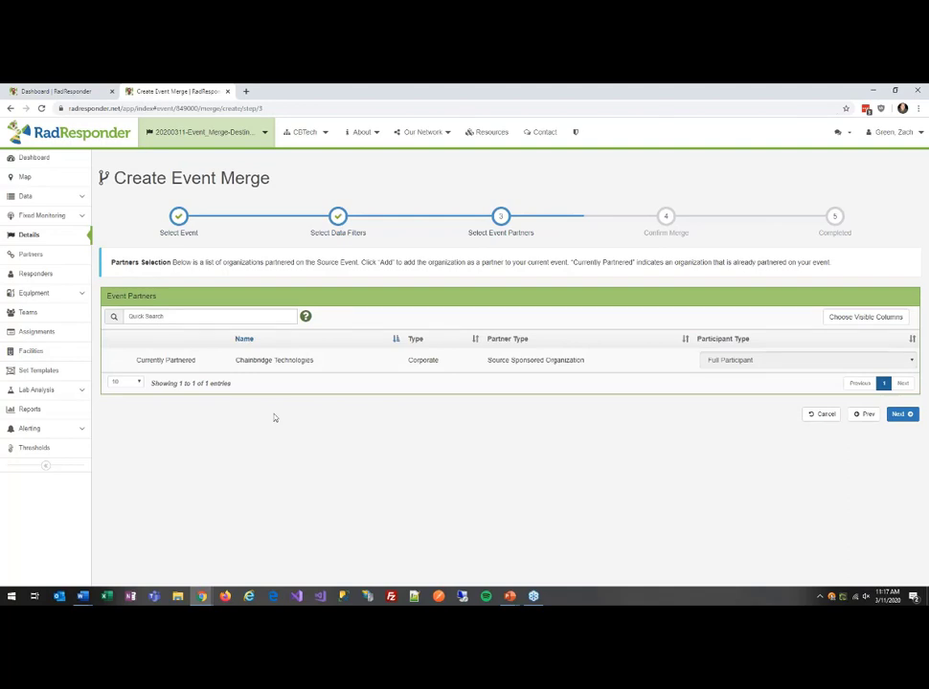
Keep the listed event partners as they are and continue to the merge confirmation.
{"action": "mouse_move", "coordinate": [511, 361]}
{"action": "left_mouse_down"}
{"action": "mouse_move", "coordinate": [543, 361]}
{"action": "mouse_move", "coordinate": [498, 366]}
{"action": "left_mouse_up"}
{"action": "left_click", "coordinate": [750, 462]}
{"action": "left_click", "coordinate": [899, 415]}
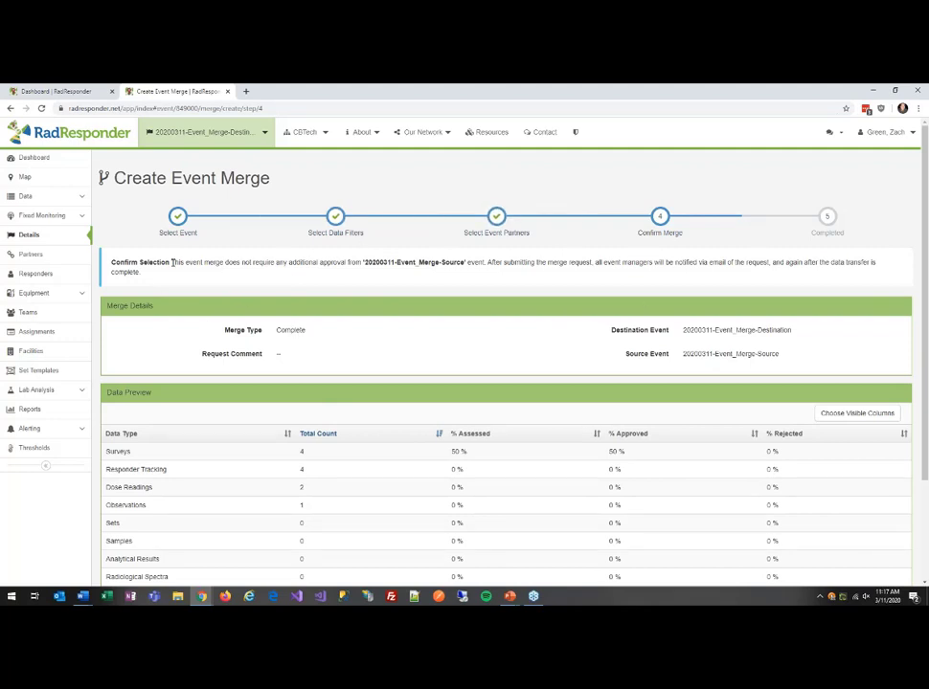
Review the approval note and data preview, then complete the event merge and confirm starting it.
{"action": "left_click_drag", "start_coordinate": [171, 262], "coordinate": [351, 262]}
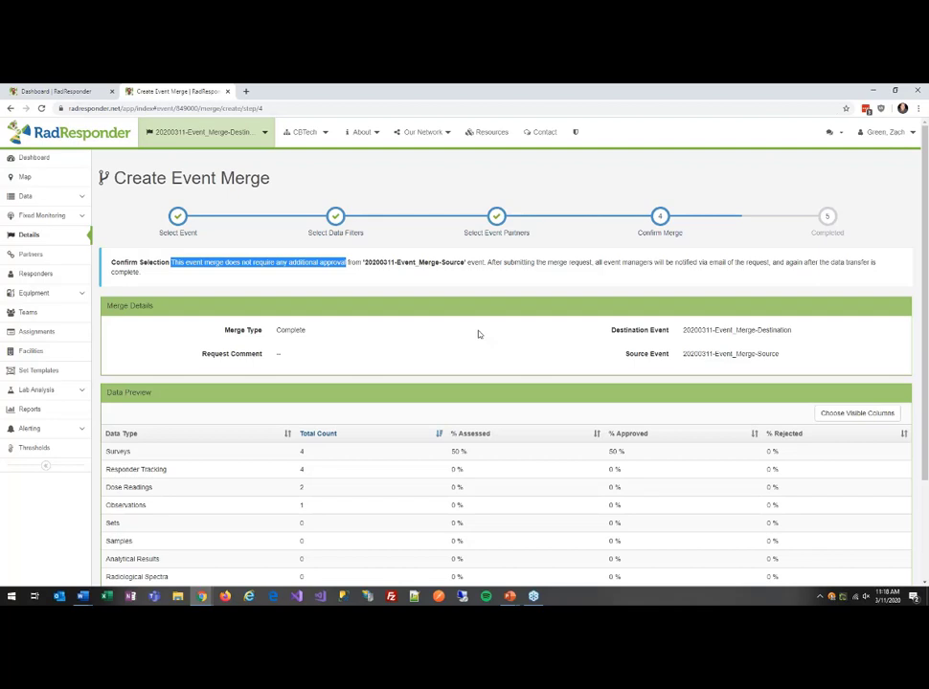
{"action": "scroll", "coordinate": [443, 362], "scroll_direction": "down", "scroll_amount": 1}
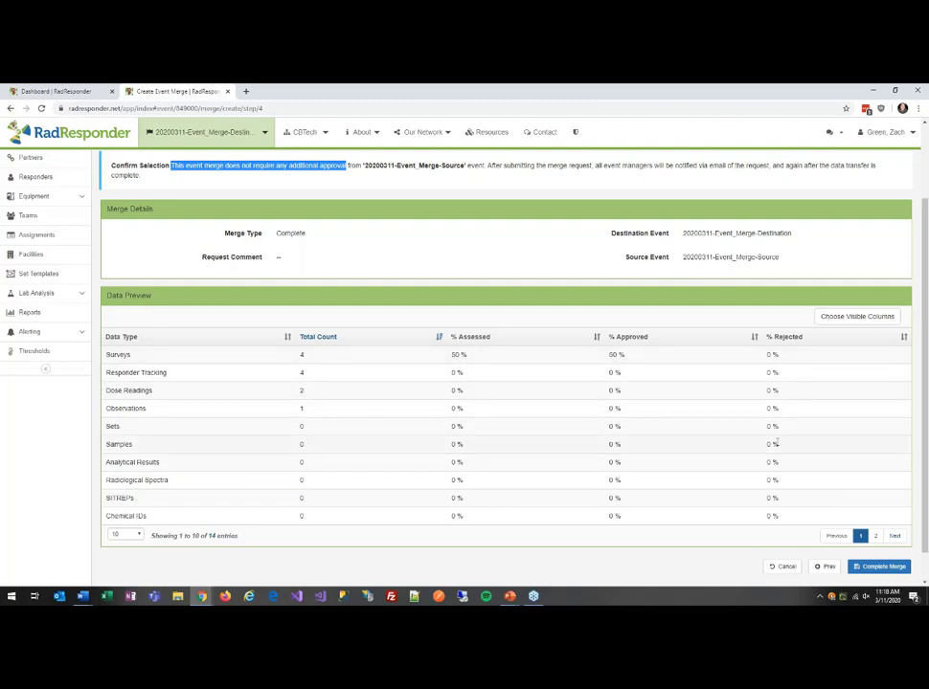
{"action": "left_click", "coordinate": [854, 566]}
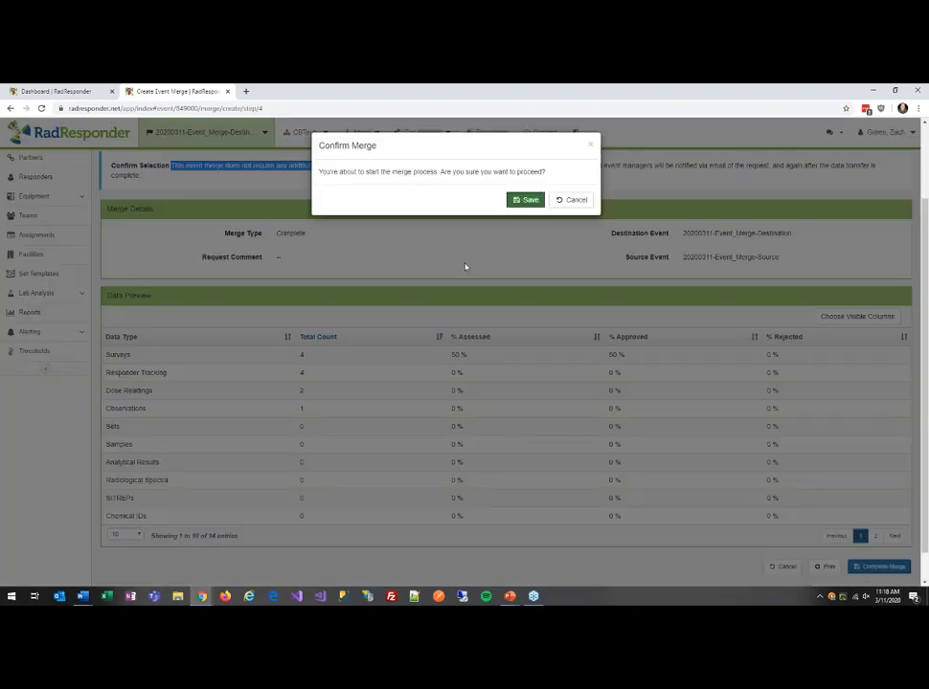
{"action": "left_click", "coordinate": [524, 200]}
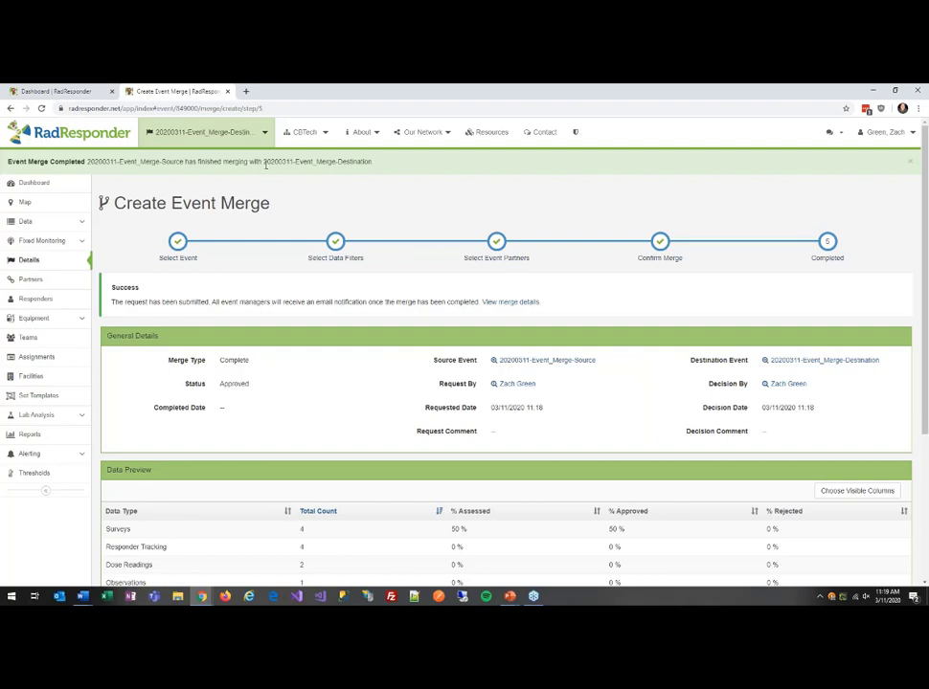
Review the destination event's survey, dosimetry and responder tracking records after the merge.
{"action": "scroll", "coordinate": [507, 383], "scroll_direction": "down", "scroll_amount": 1}
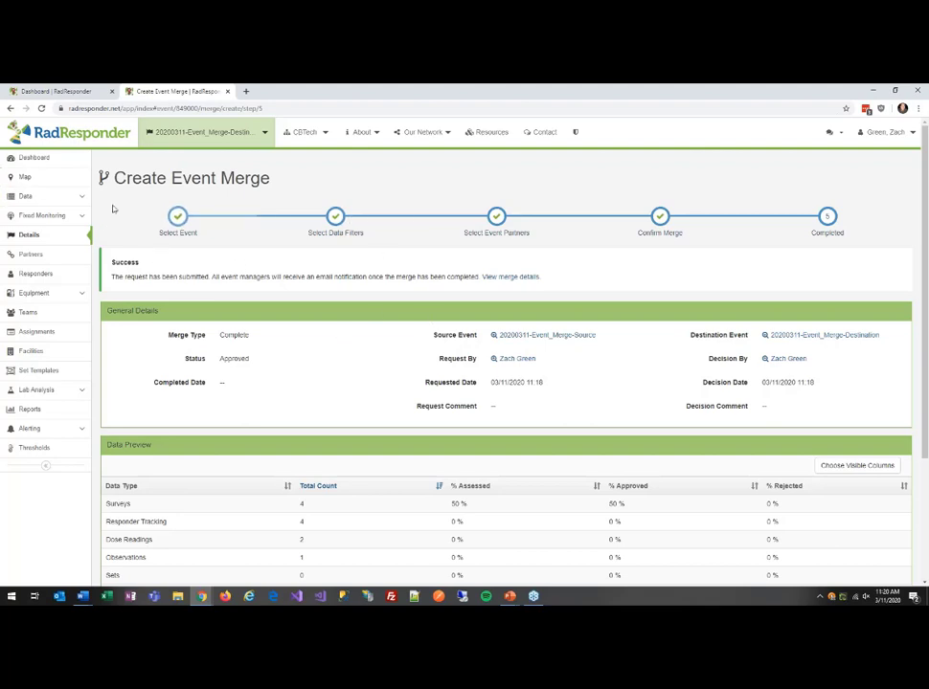
{"action": "left_click", "coordinate": [46, 198]}
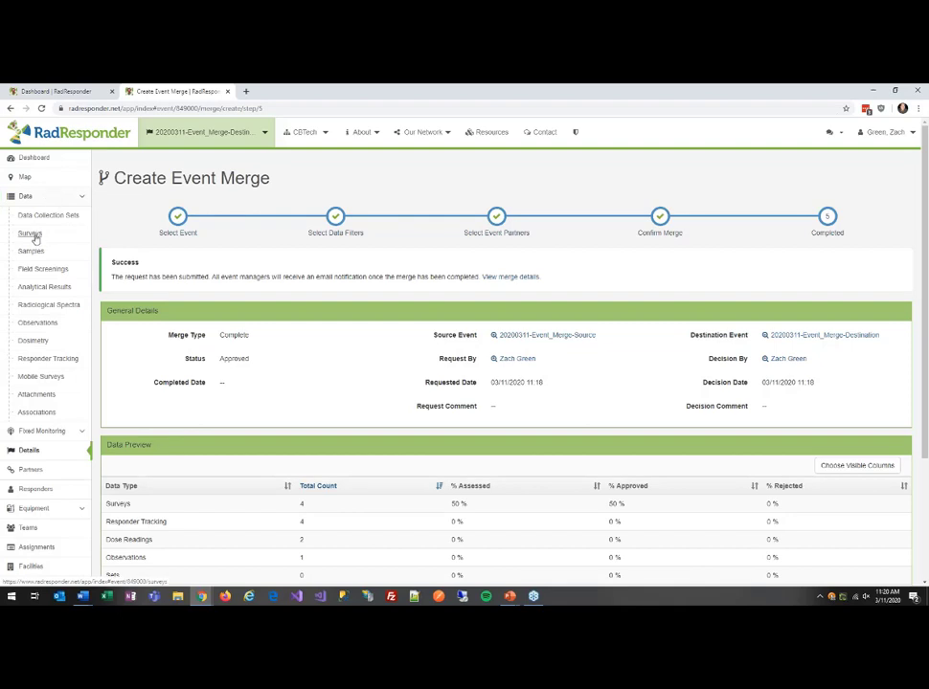
{"action": "left_click", "coordinate": [42, 236]}
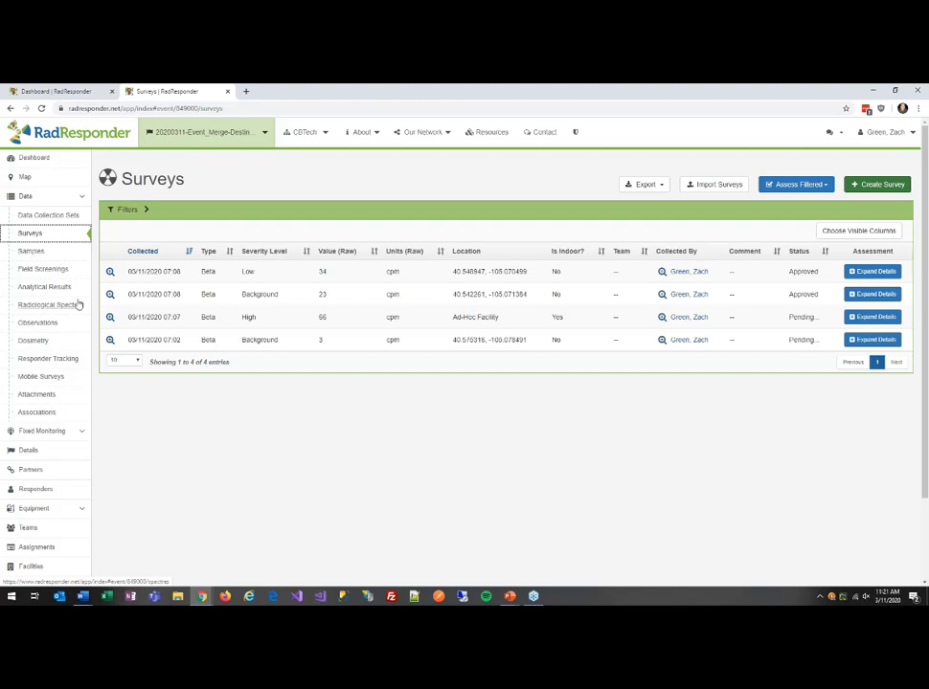
{"action": "left_click", "coordinate": [34, 341]}
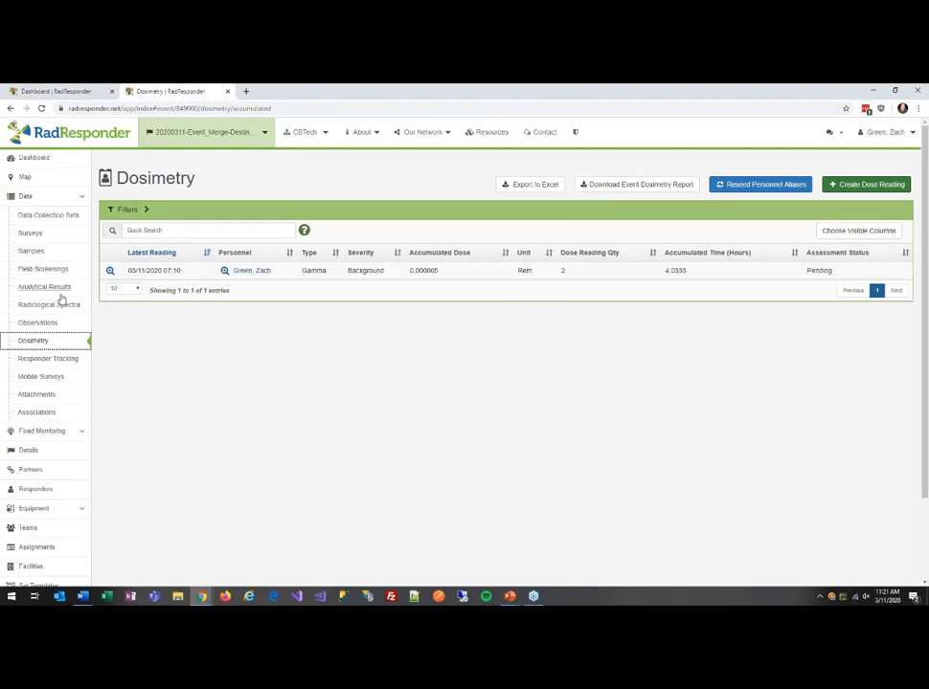
{"action": "left_click", "coordinate": [77, 360]}
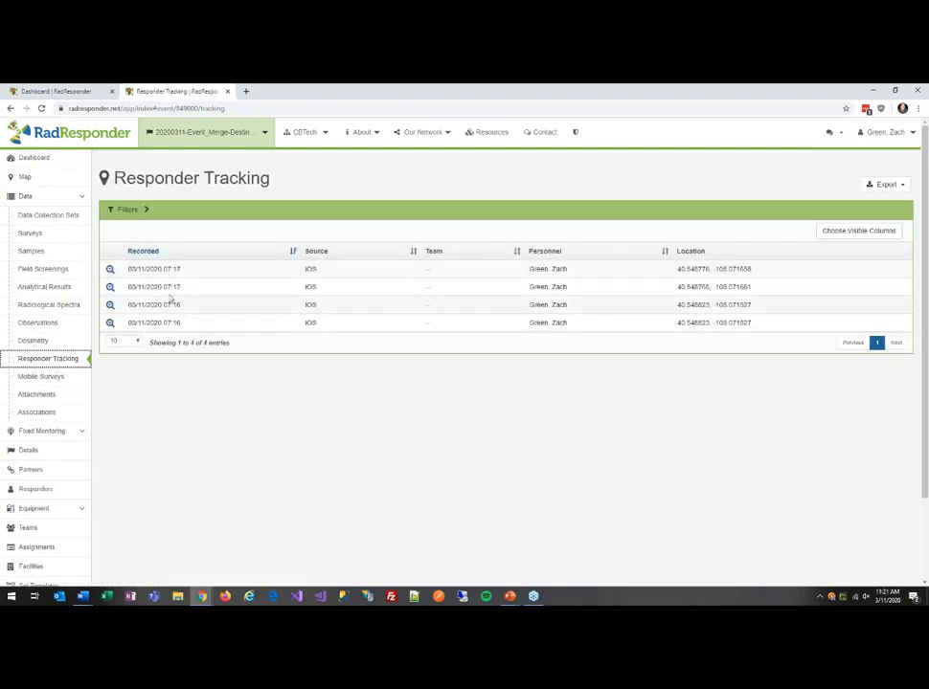
Check the destination event's facilities and data collection set templates for the merged items.
{"action": "scroll", "coordinate": [55, 448], "scroll_direction": "down", "scroll_amount": 2}
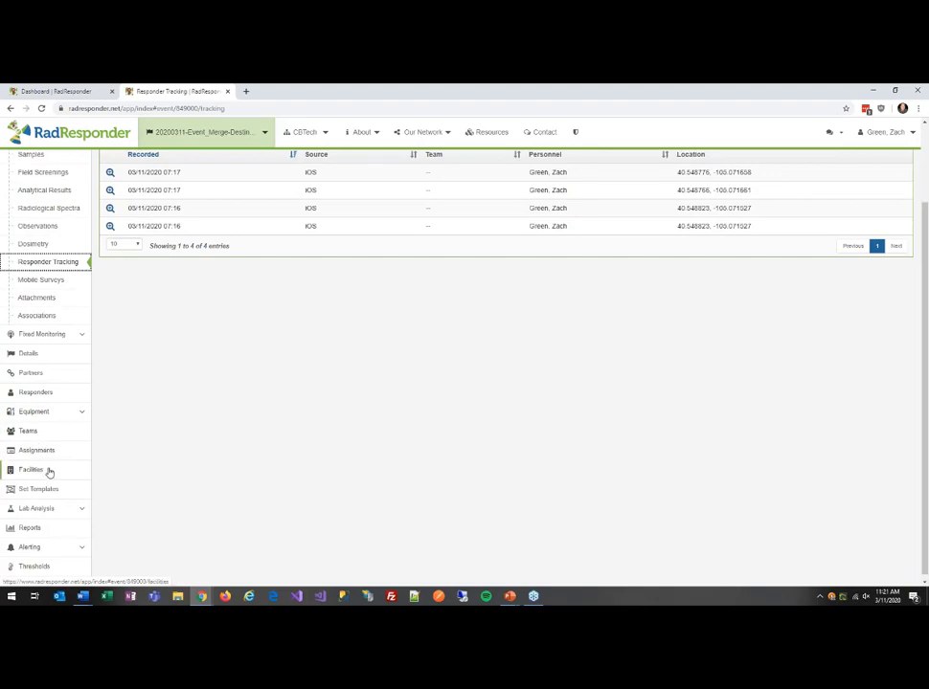
{"action": "left_click", "coordinate": [48, 471]}
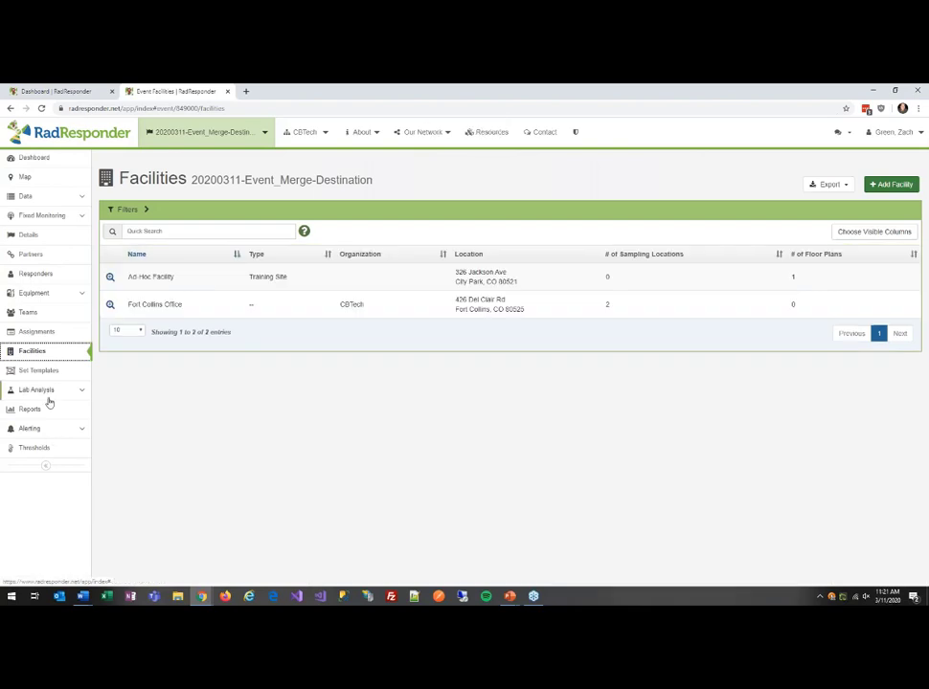
{"action": "left_click", "coordinate": [48, 369]}
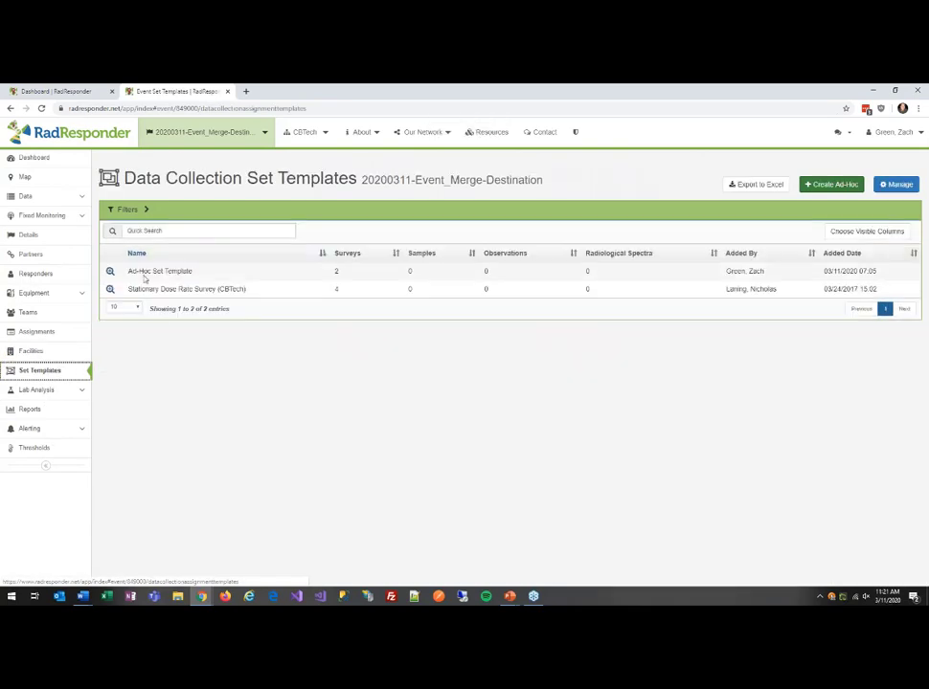